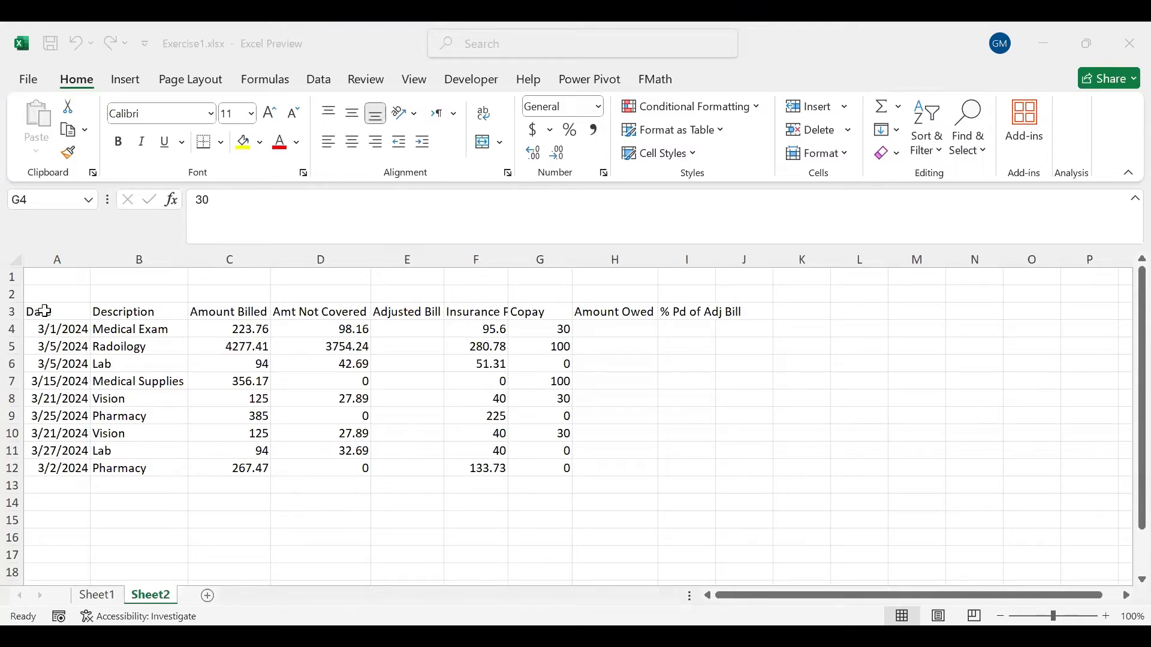
- Format the range A3:I12 as a table with headers, using the orange banded style in the second row of Medium styles
left_click_drag(44, 311, 695, 462)
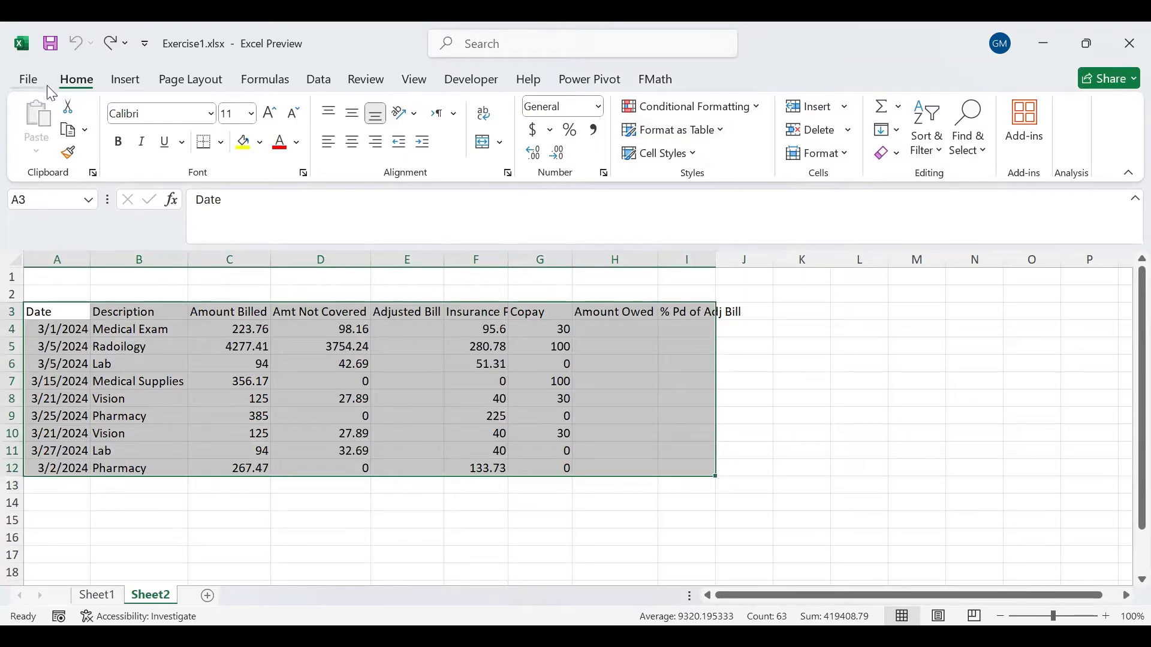
left_click(723, 138)
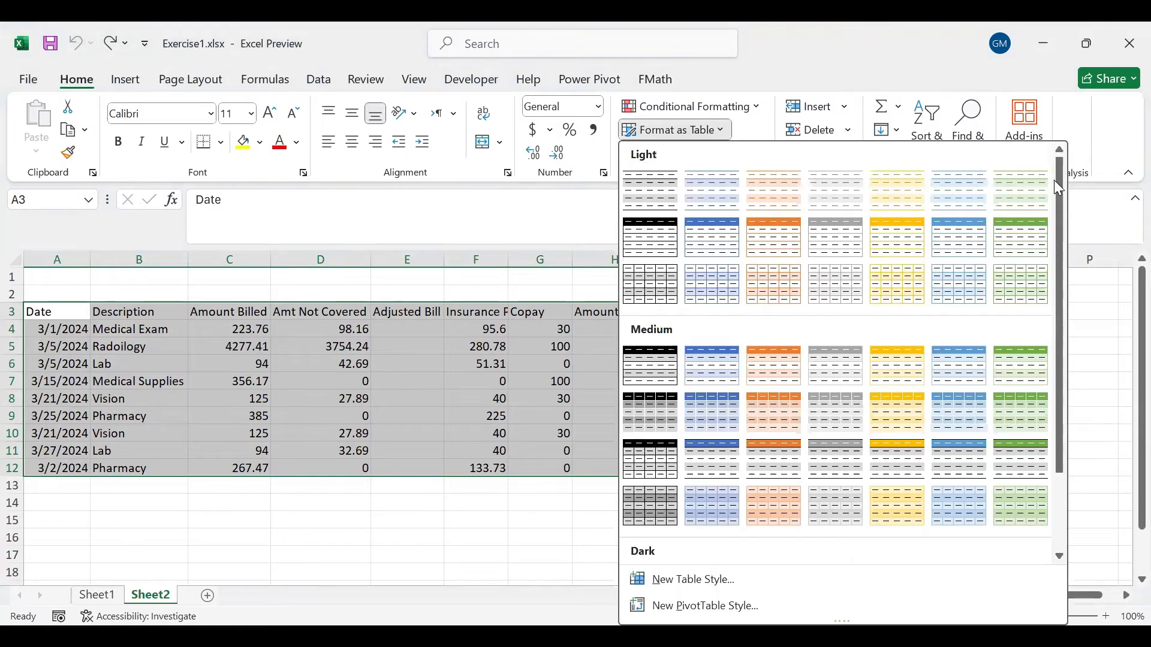
scroll(1070, 227, "down", 2)
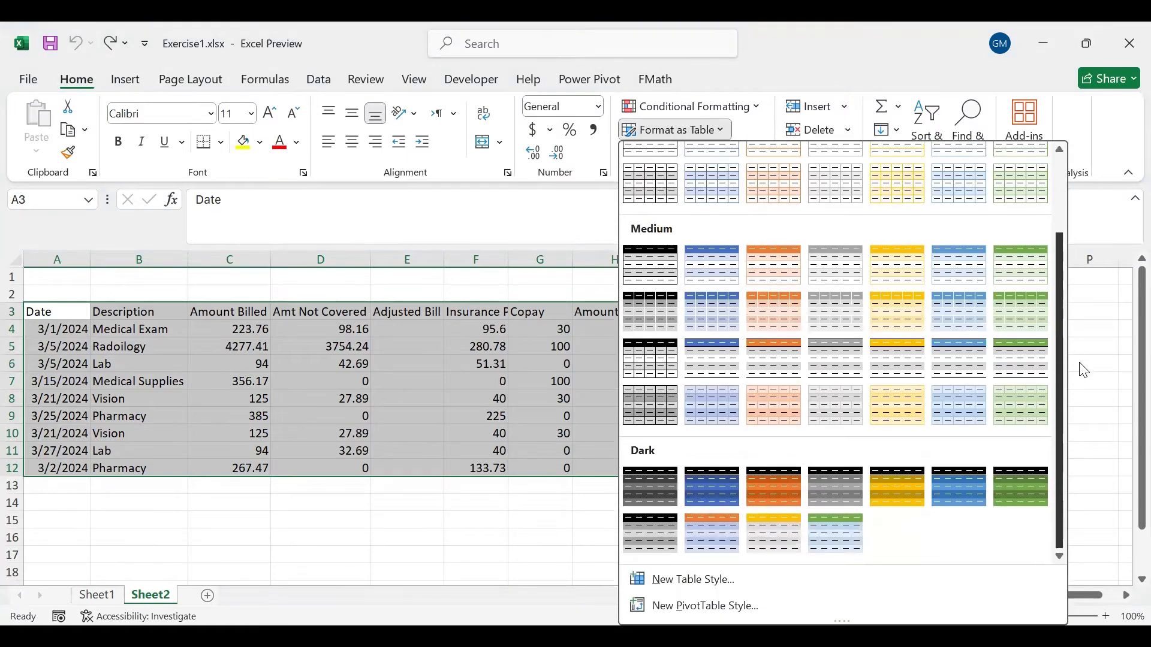
scroll(1068, 220, "up", 1)
scroll(1066, 219, "up", 2)
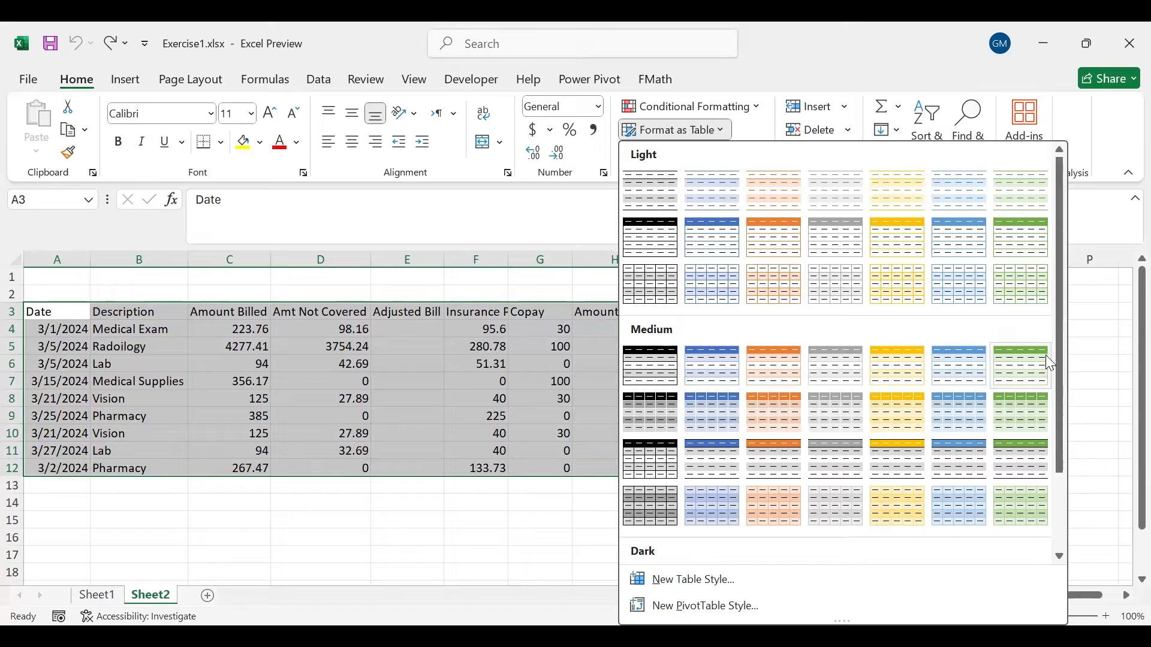
left_click_drag(1059, 384, 1073, 321)
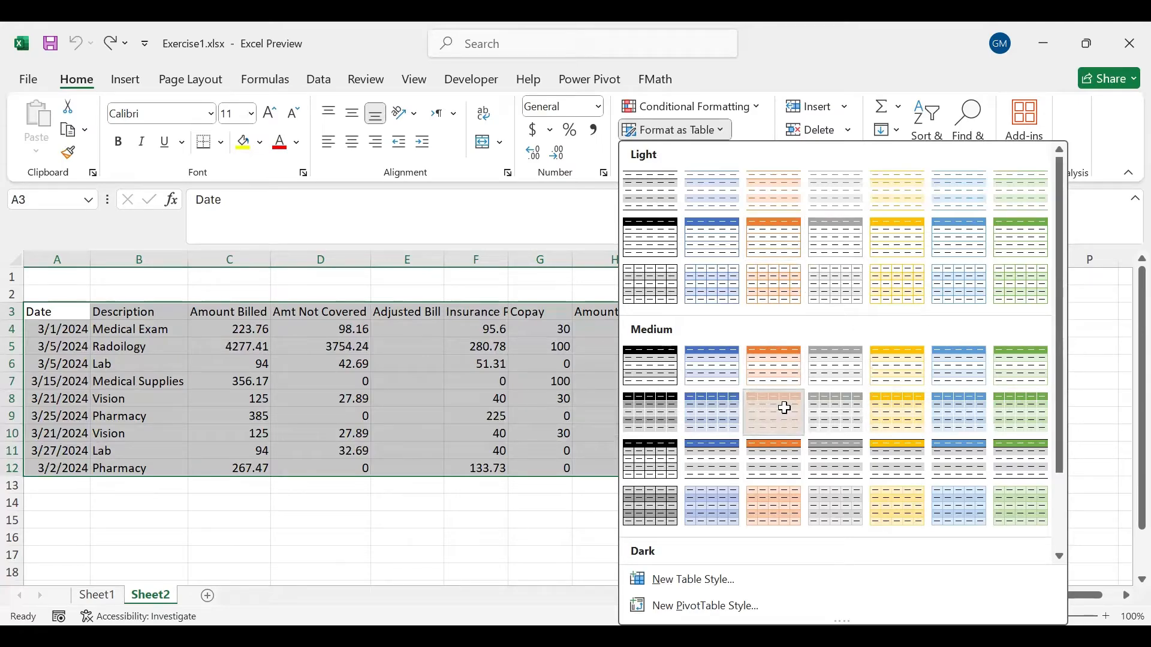
left_click(784, 406)
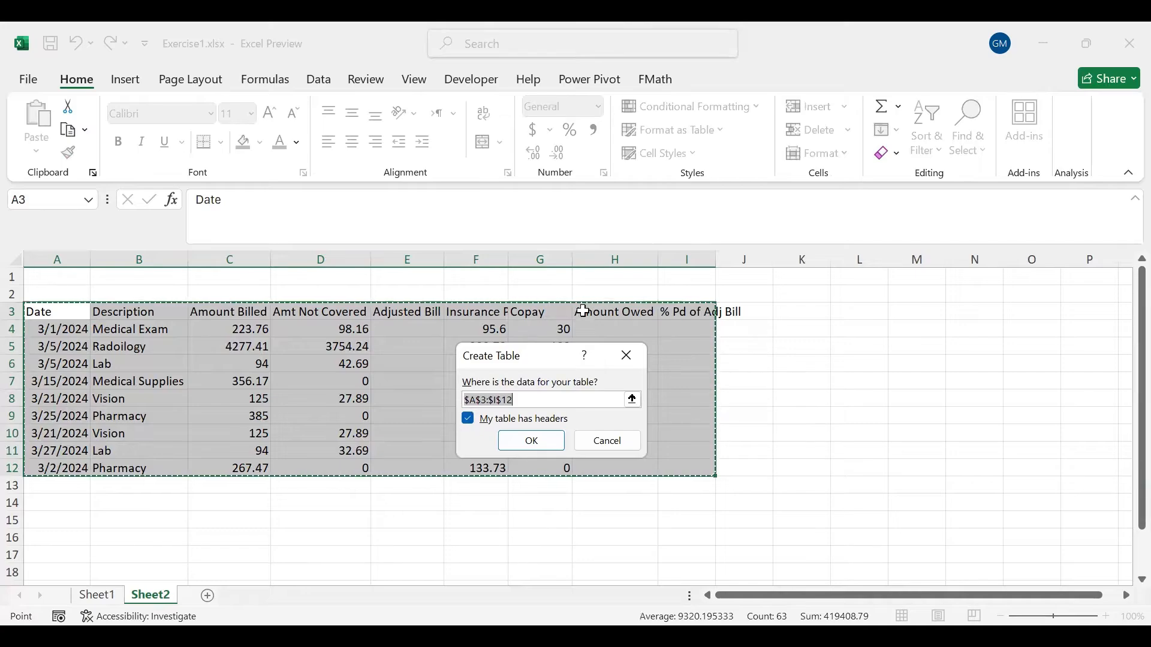
left_click(468, 419)
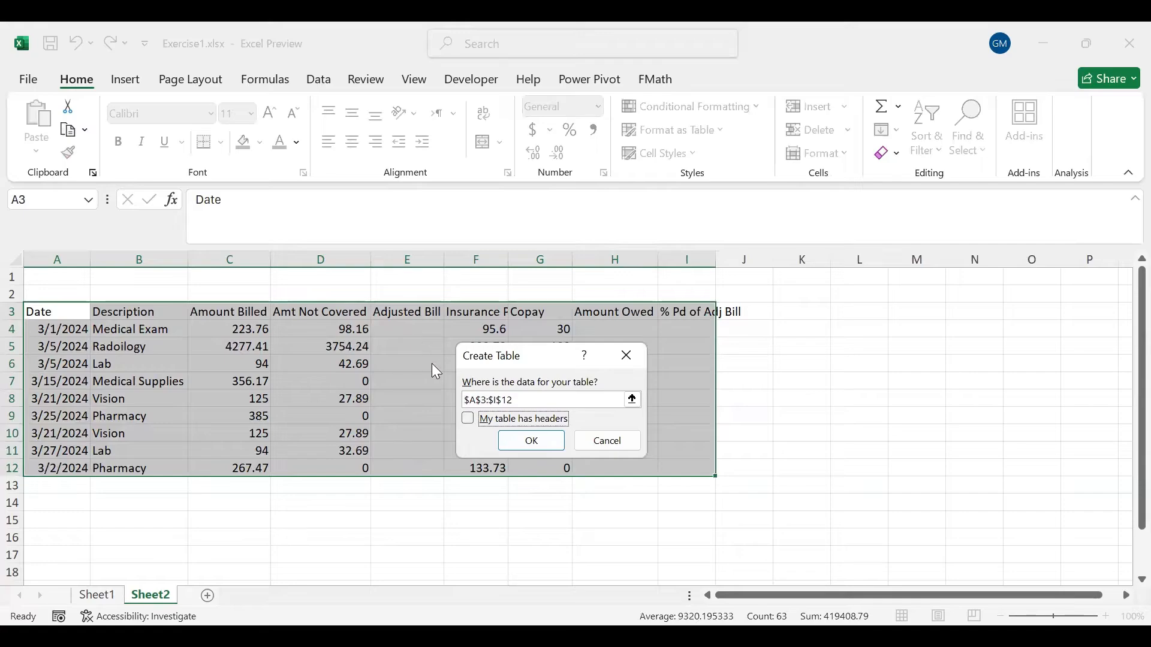
left_click(467, 421)
left_click(542, 442)
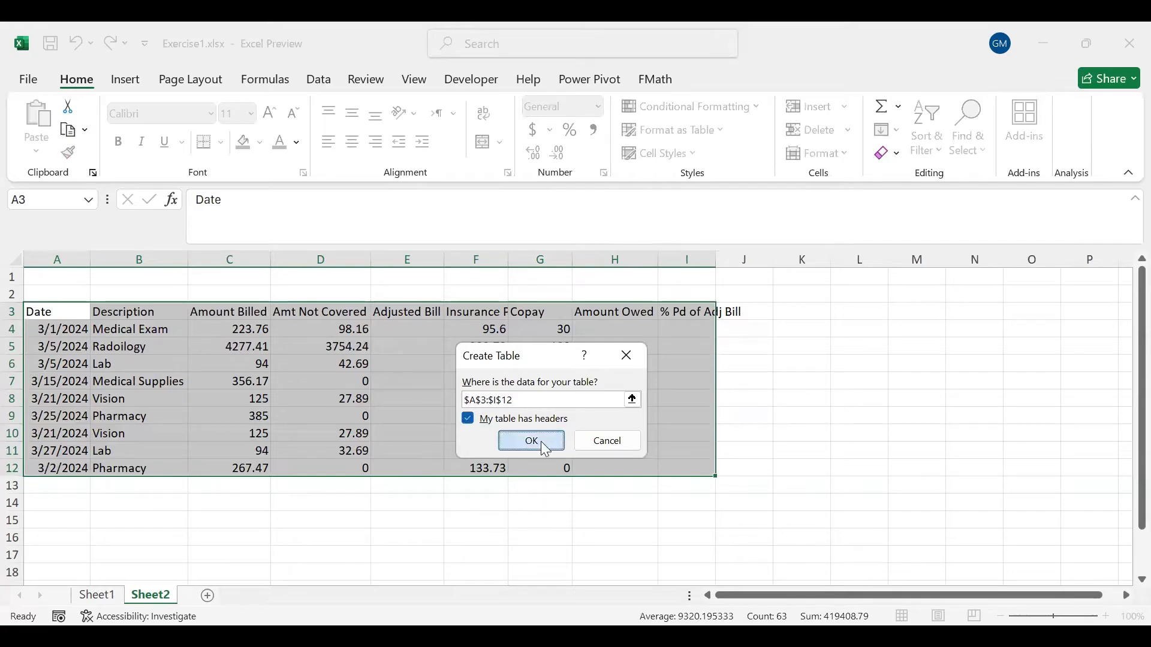
left_click(146, 316)
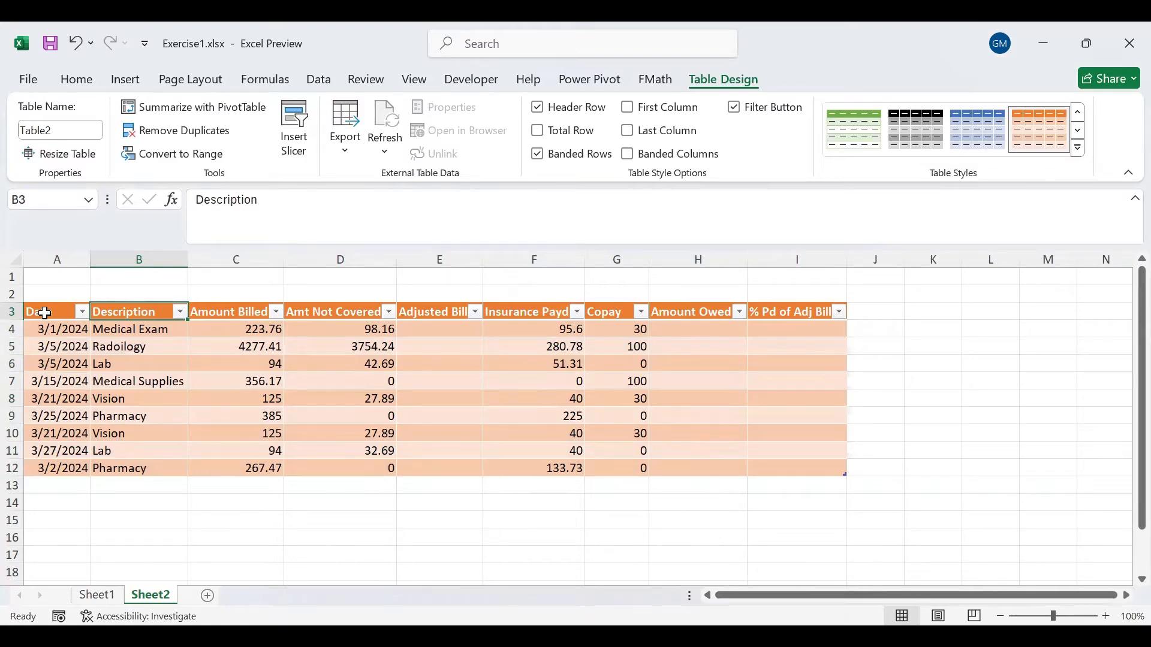
left_click_drag(45, 312, 713, 427)
left_click(713, 427)
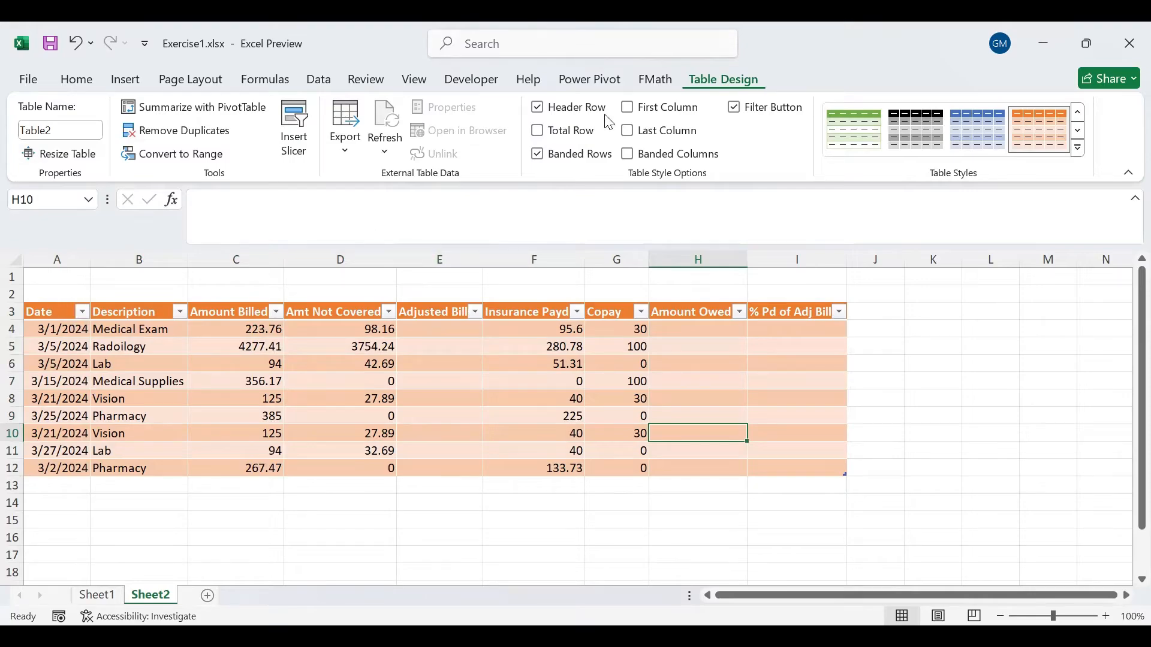
- Rename the table as Bills
left_click(57, 130)
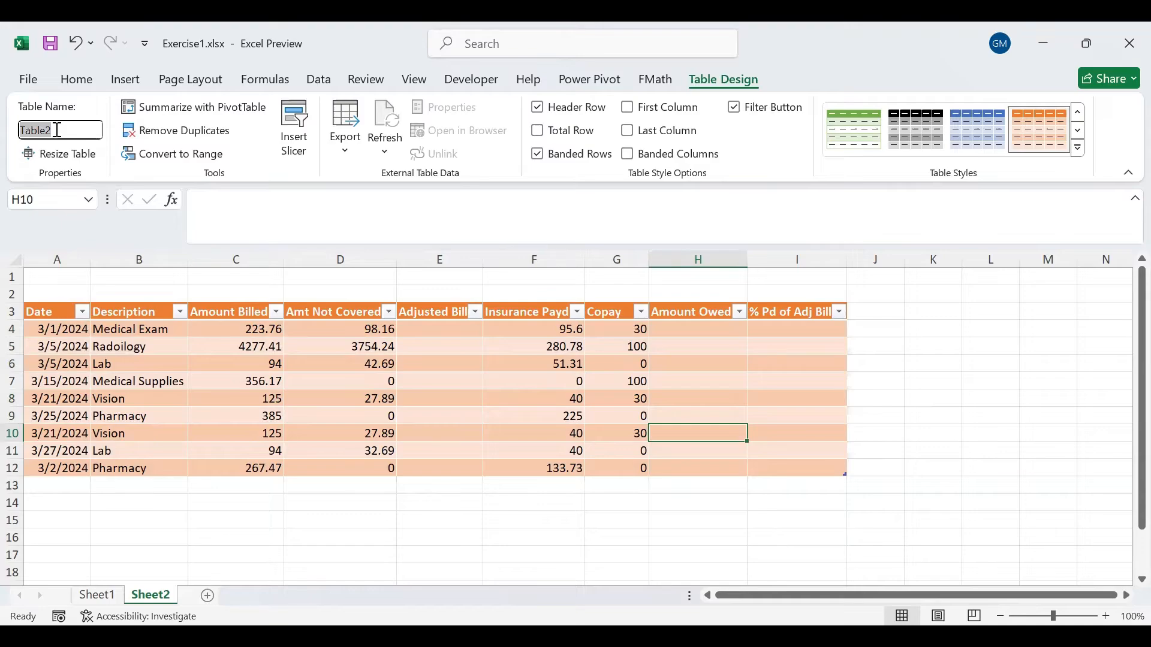
type("Bills")
key("Return")
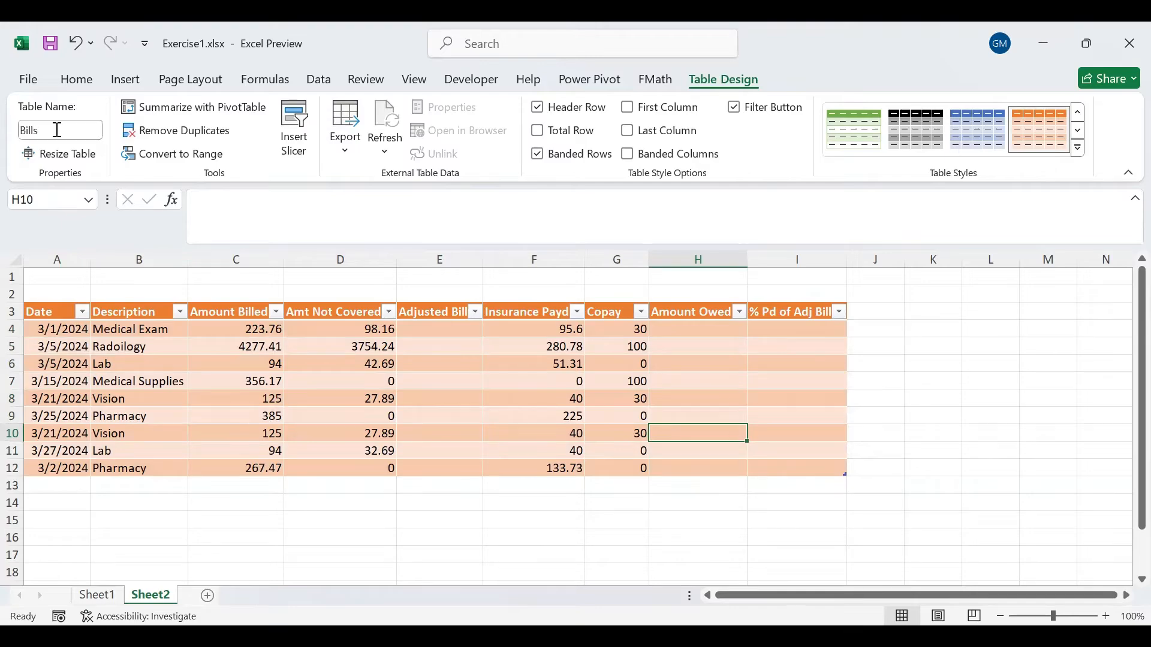
- Hide the Bills table's header row and show it again
left_click(97, 303)
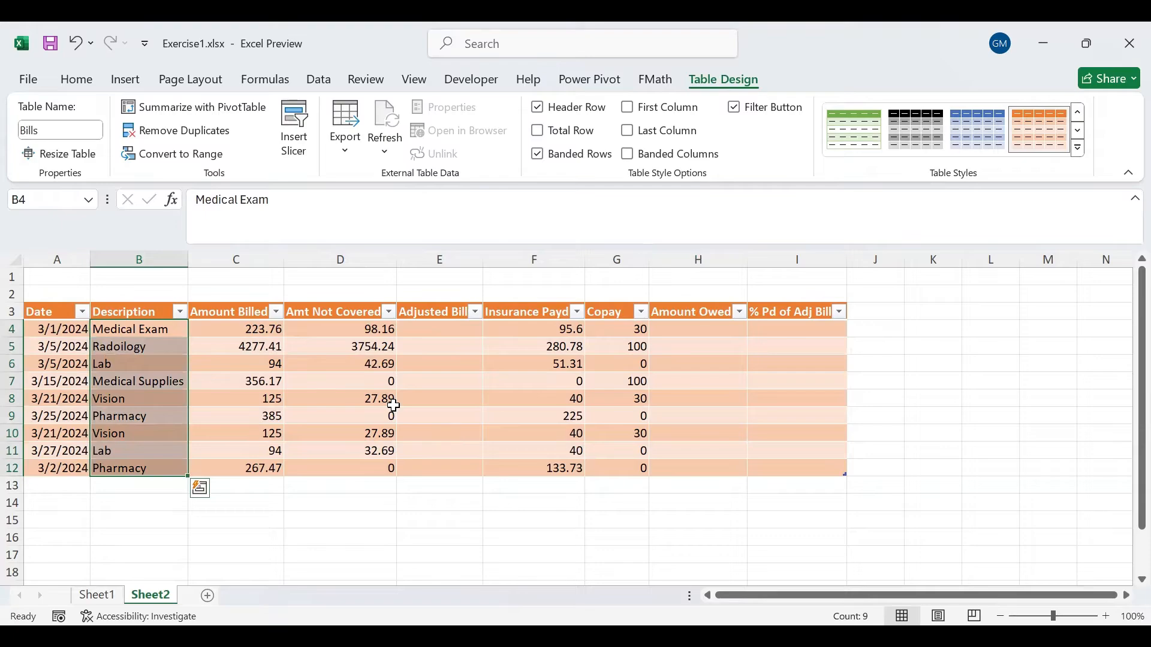
left_click(47, 327)
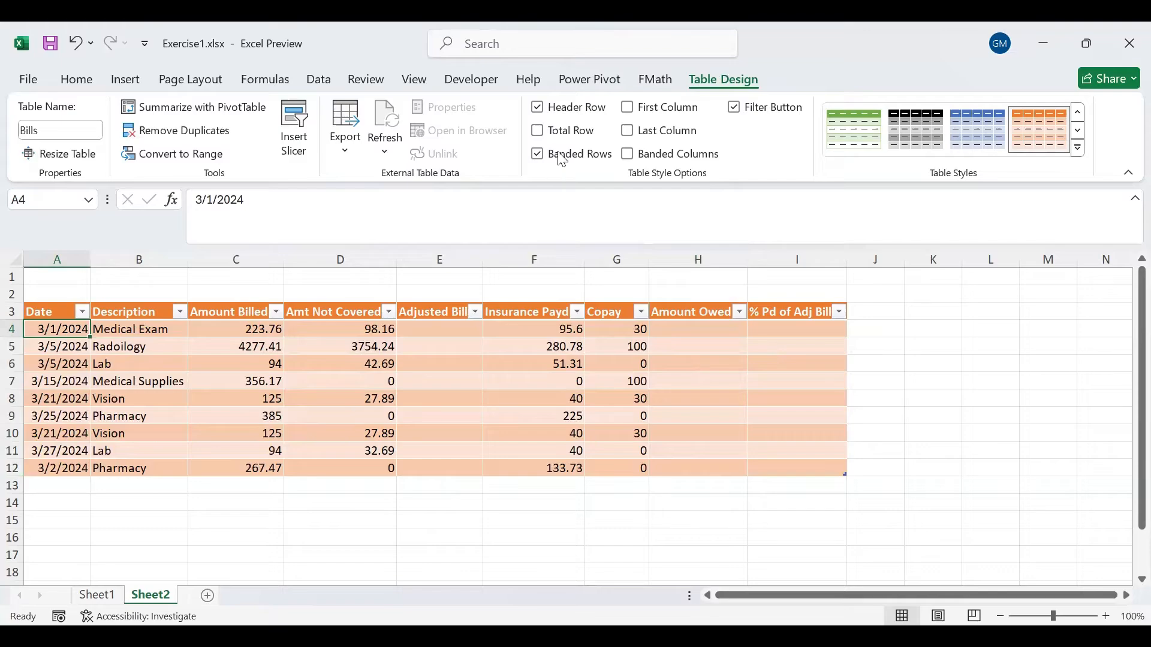
left_click(538, 107)
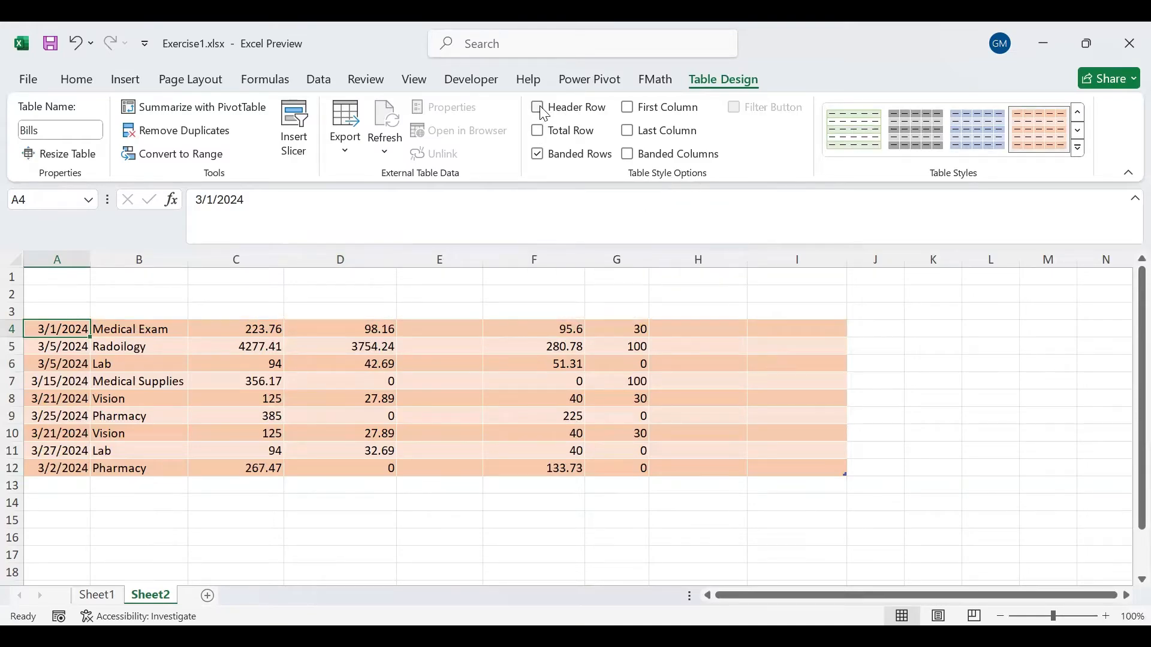
left_click(543, 111)
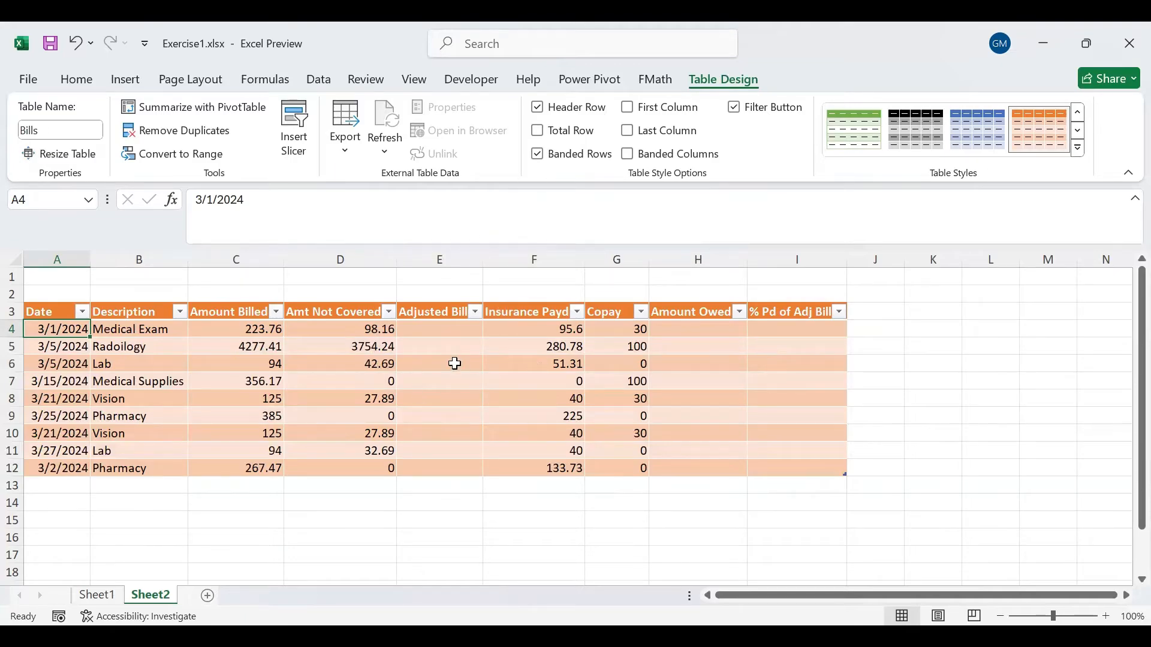
- Turn off the banded rows and add a total row to the Bills table
left_click(538, 155)
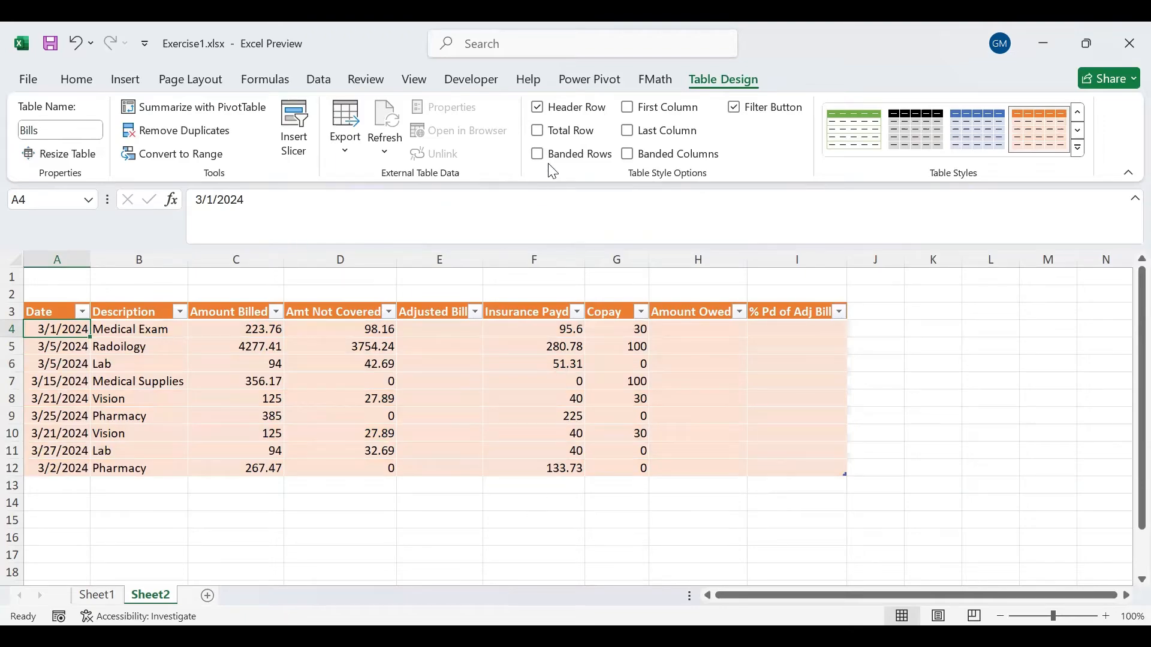
left_click(537, 131)
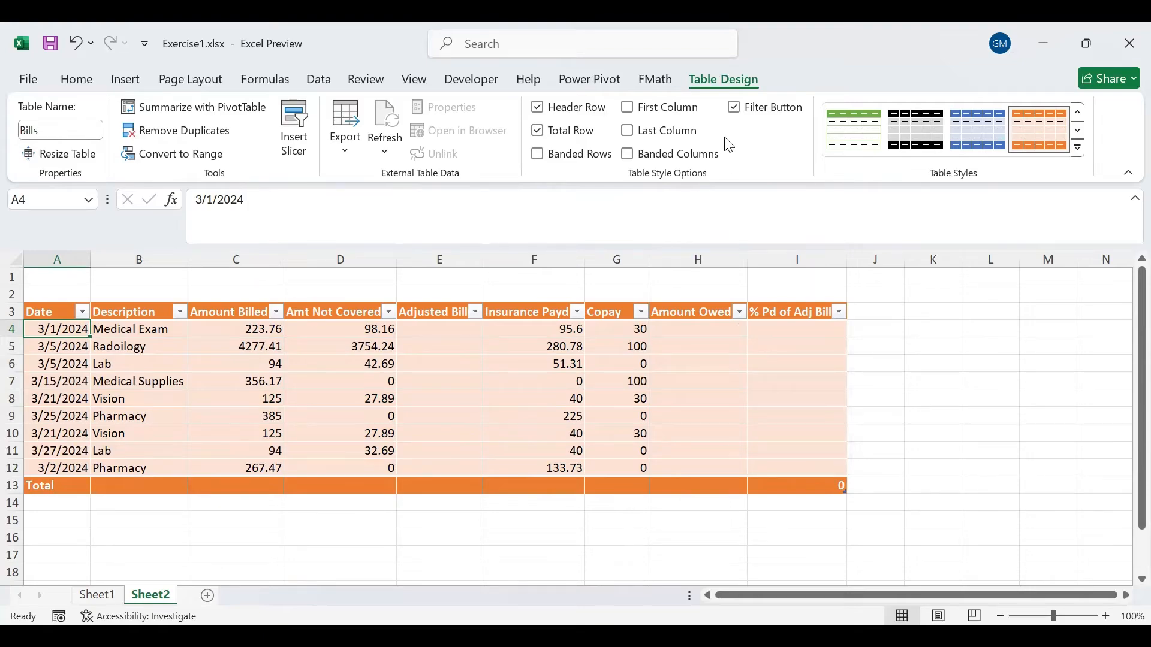
- Try the first column, last column and banded columns formatting on the table, switching each option back off
left_click(627, 107)
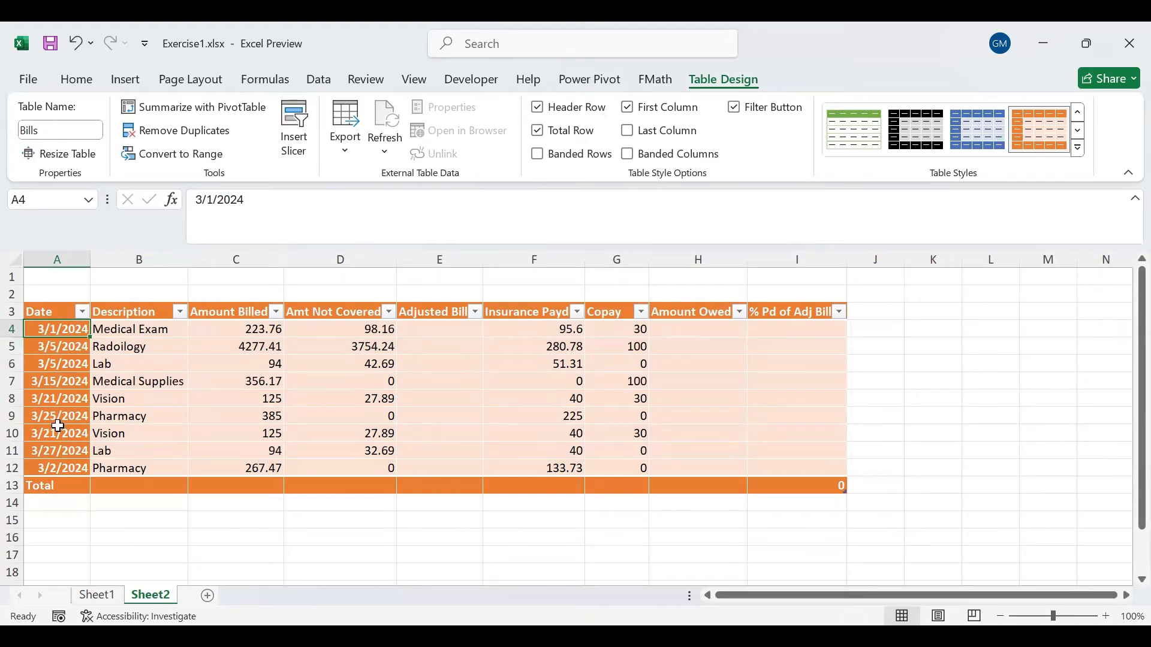
left_click(632, 140)
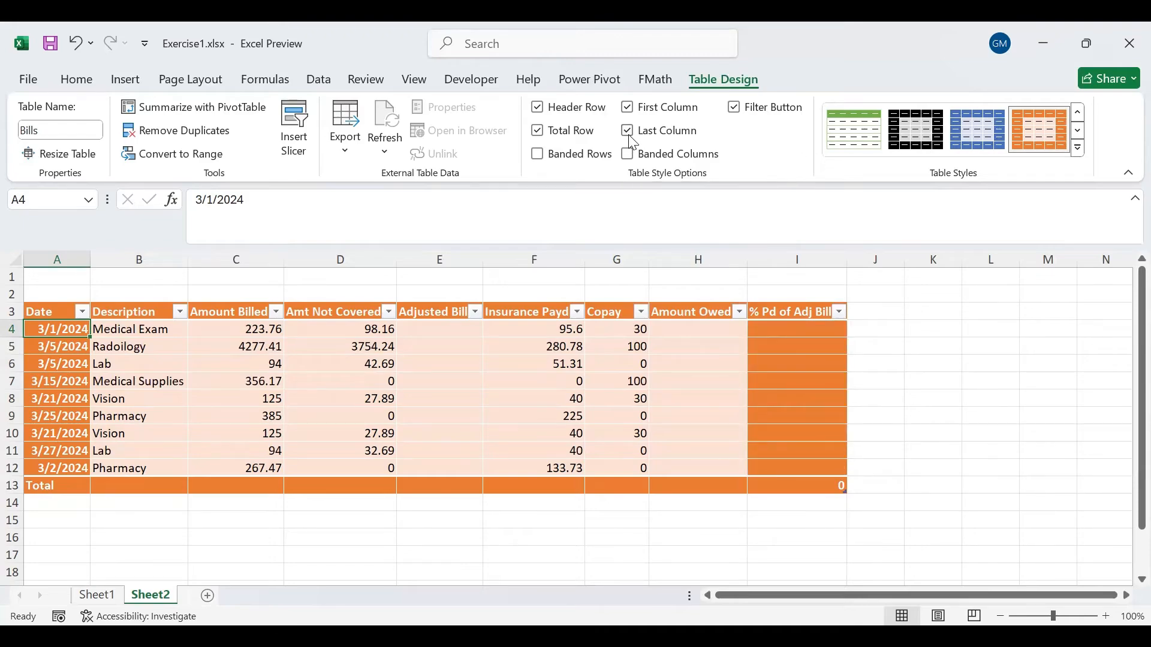
left_click(627, 132)
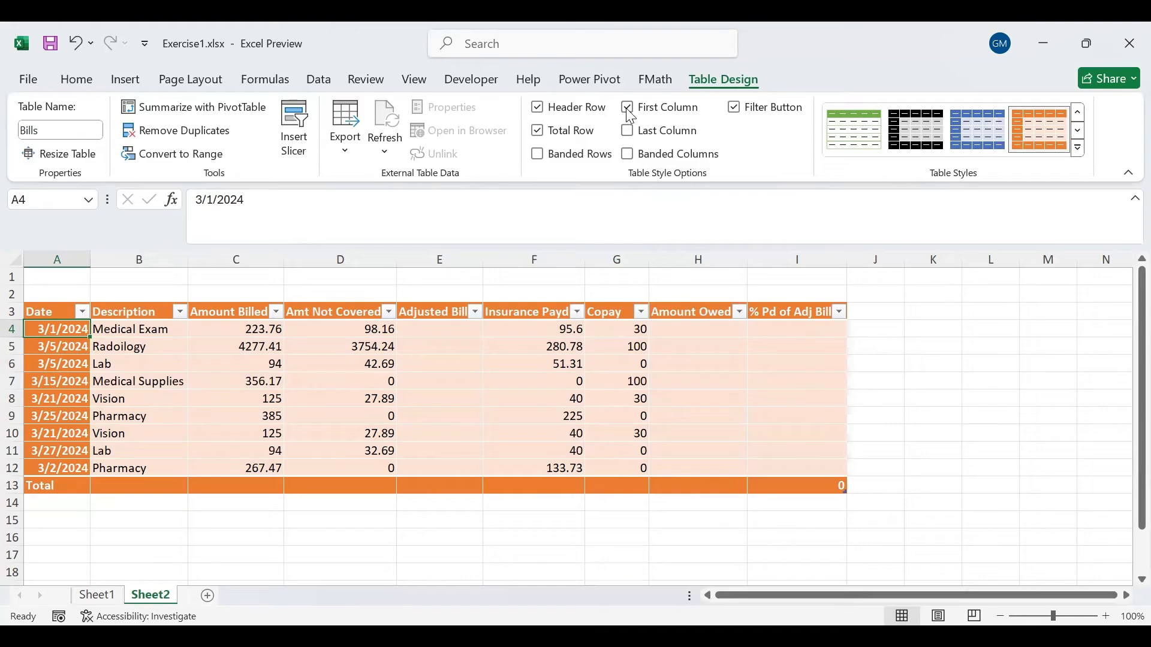
left_click(627, 108)
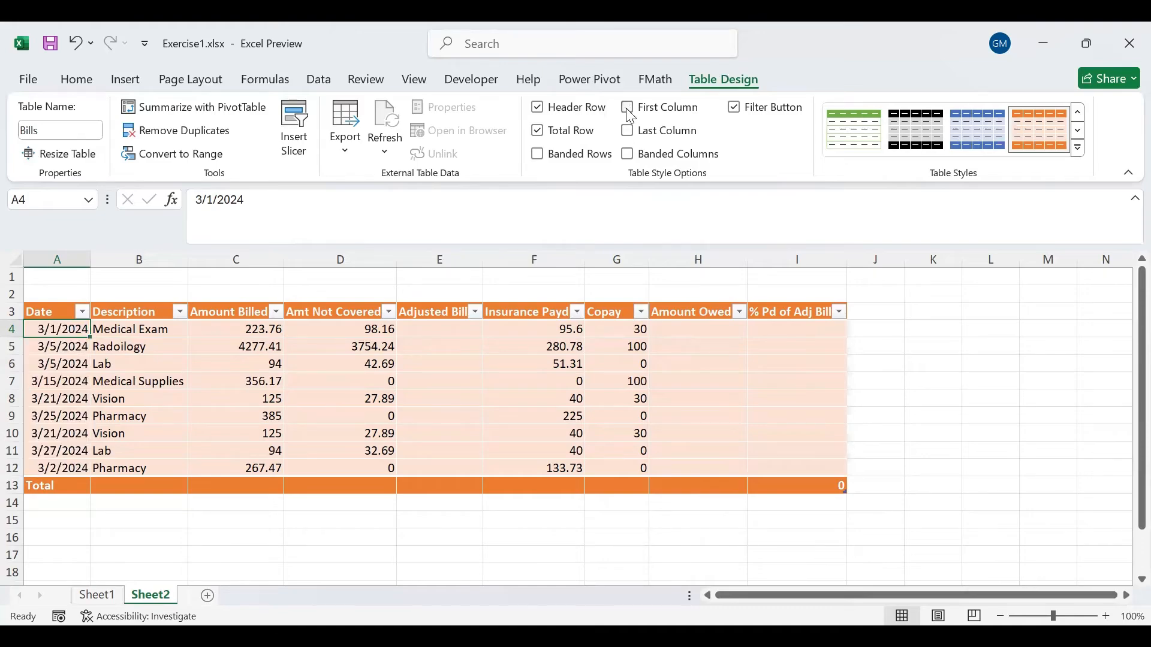
left_click(629, 154)
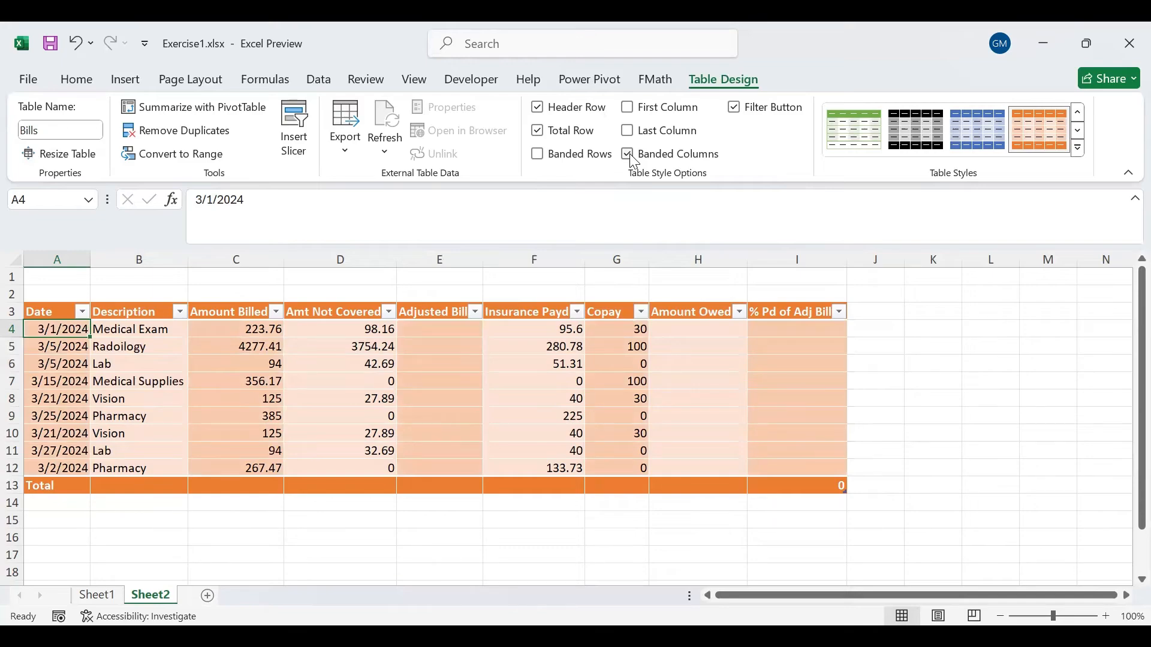
right_click(633, 161)
left_click(629, 154)
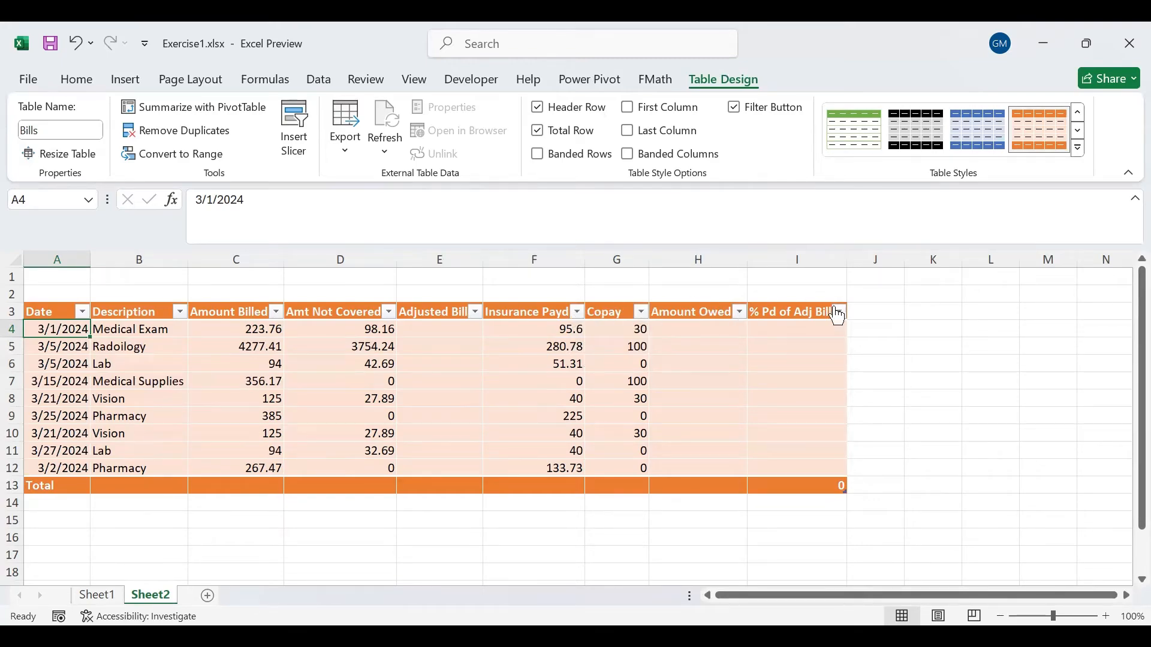
- Filter the Description column to show only Medical Exam and Medical Supplies
left_click(182, 311)
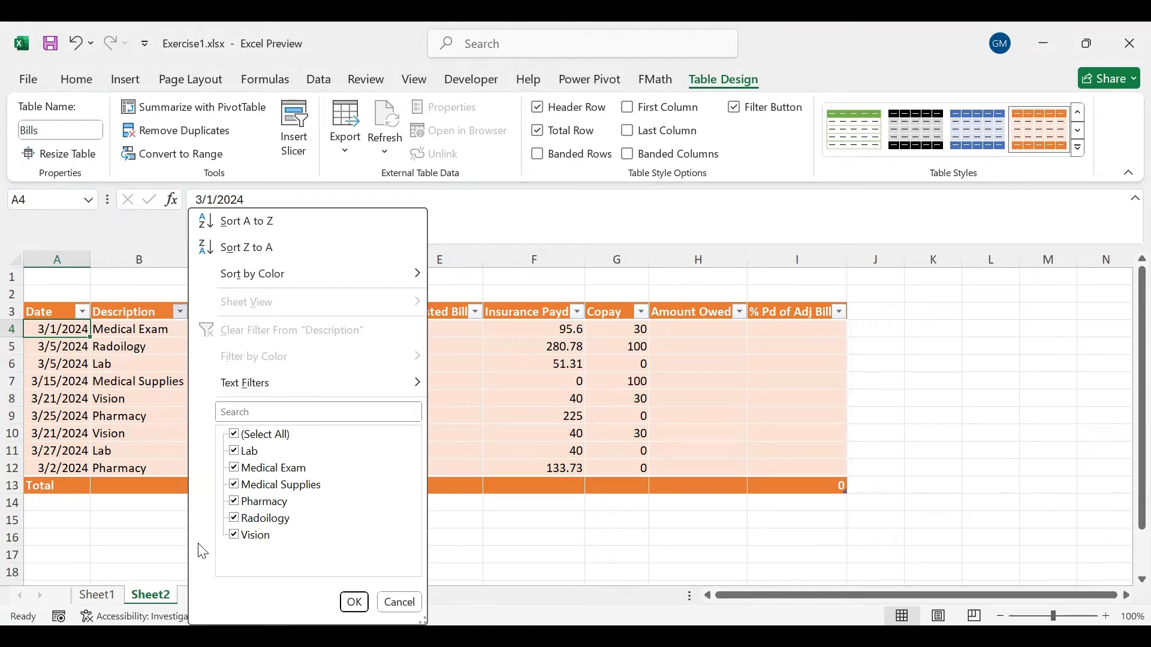
left_click(235, 437)
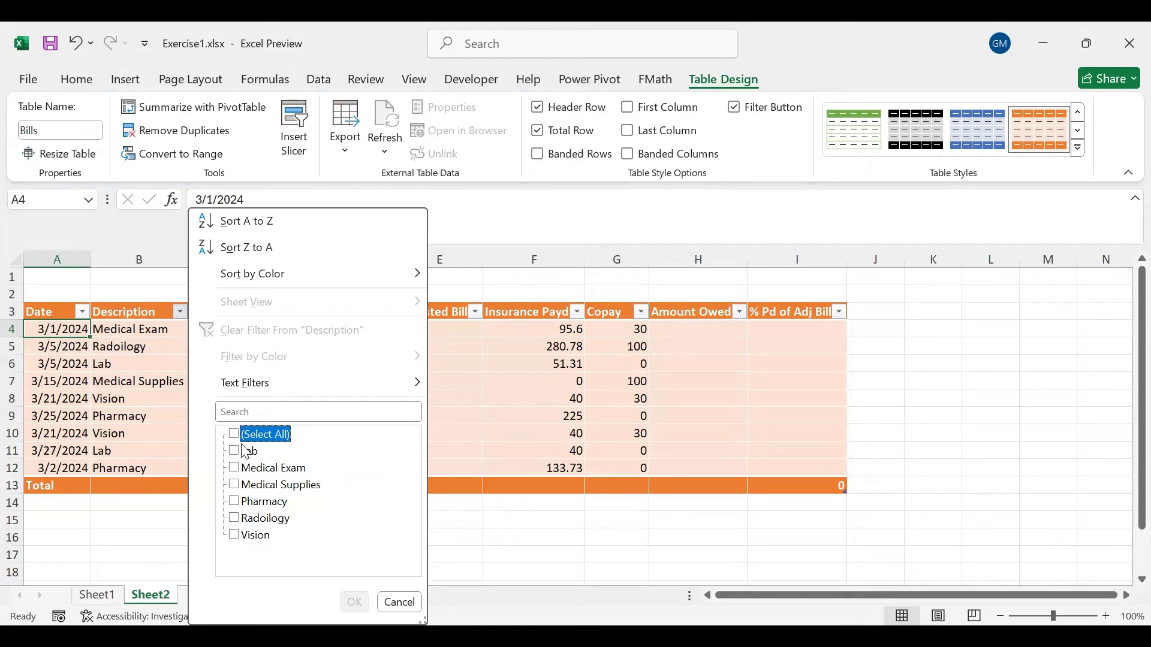
left_click(235, 468)
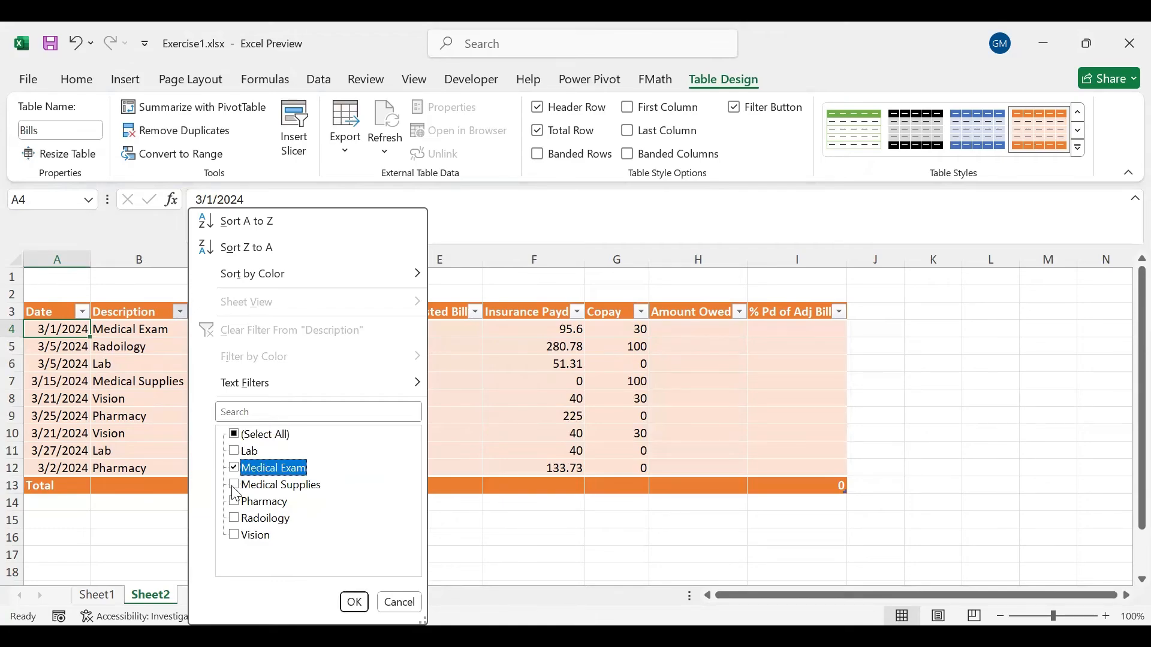
left_click(234, 485)
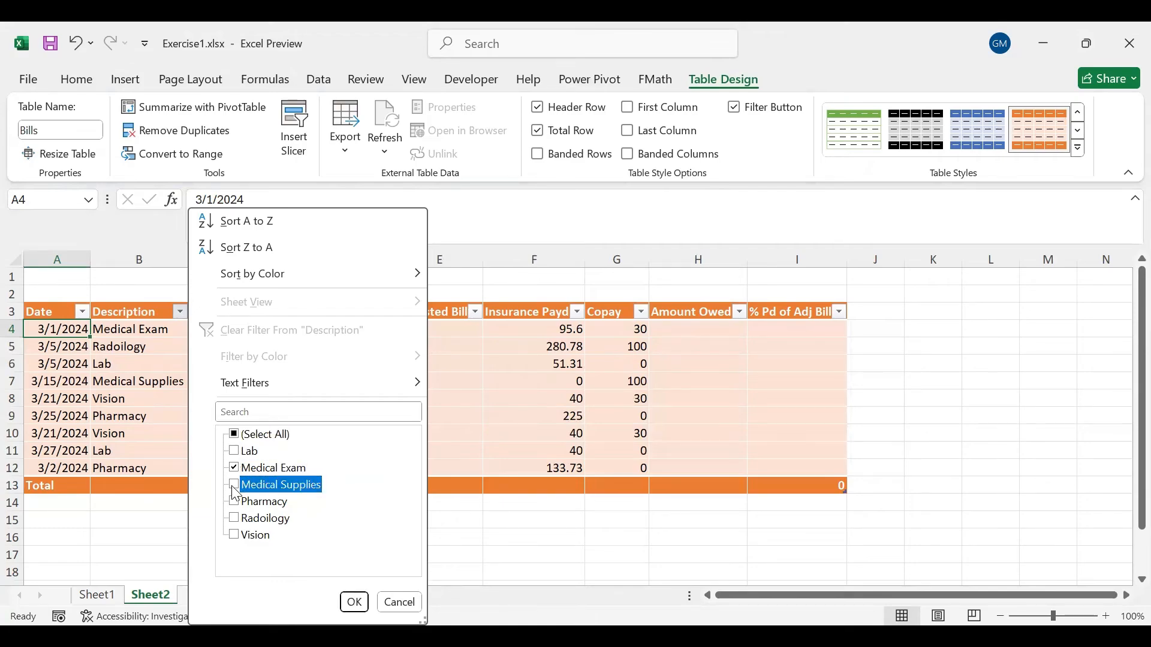
left_click(354, 601)
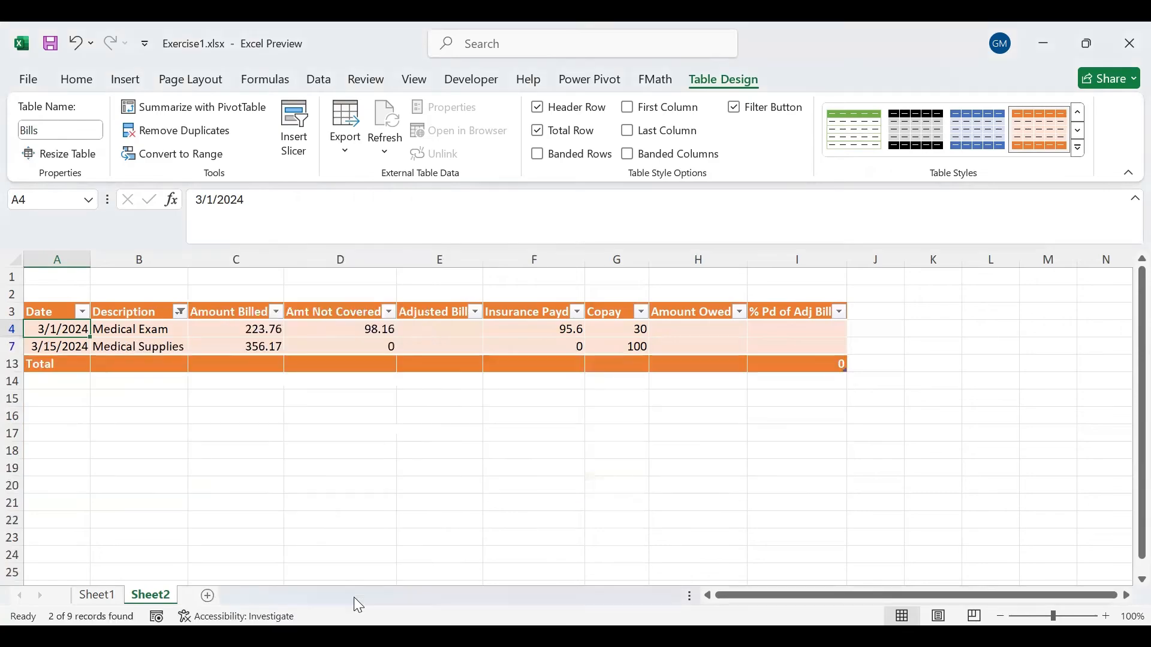
- Reset the Description filter to include all items
left_click(179, 310)
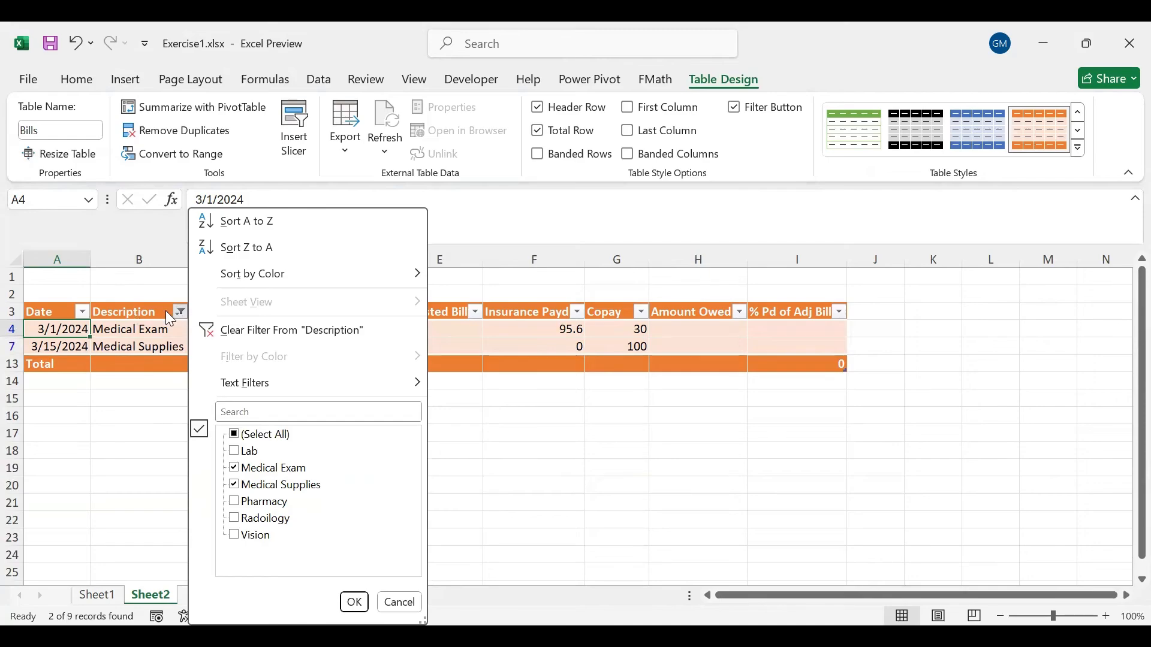
left_click(235, 435)
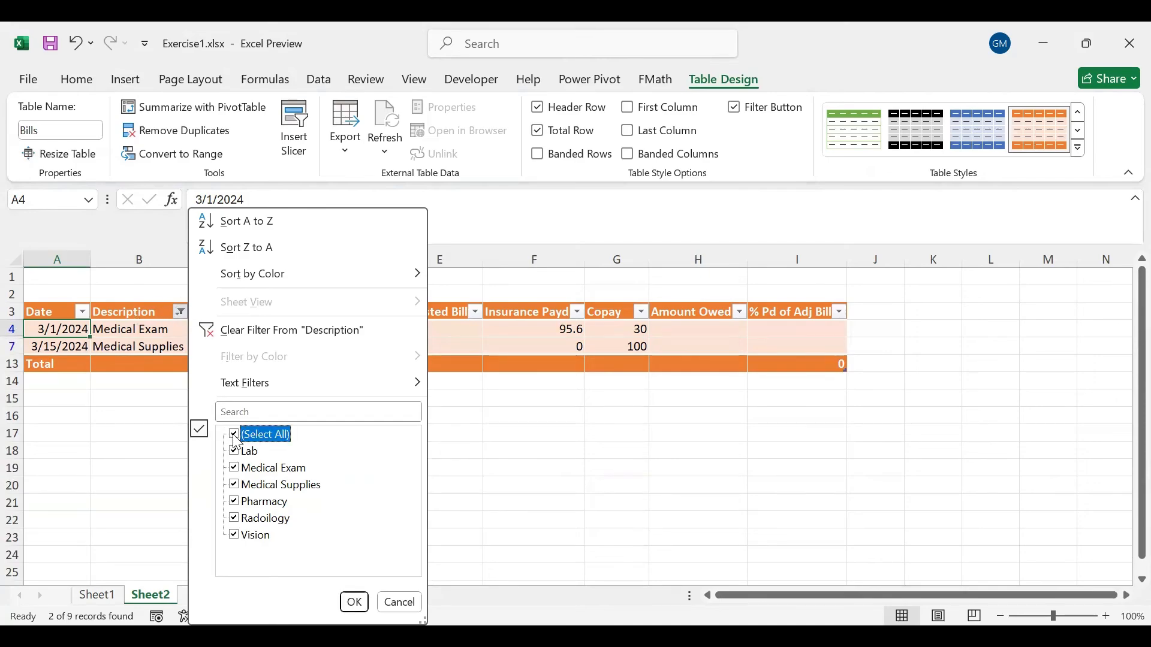
left_click(354, 604)
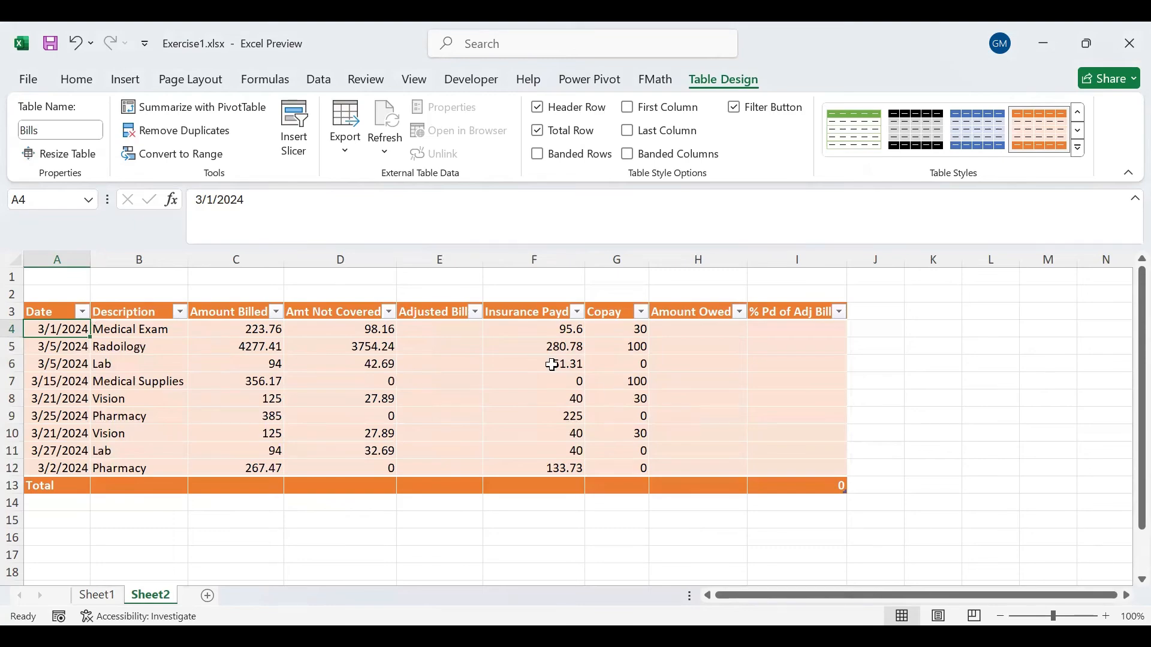
- Remove the filter buttons from the header row and apply Blue, Table Style Medium 2 to the table
left_click(735, 107)
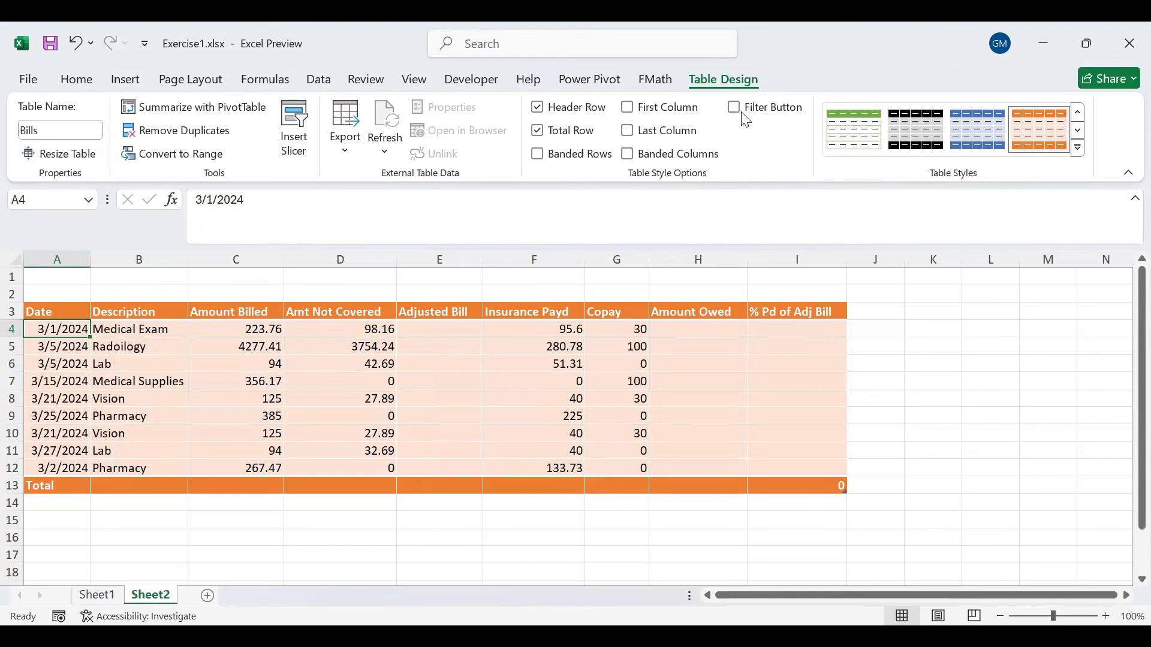
left_click(1079, 148)
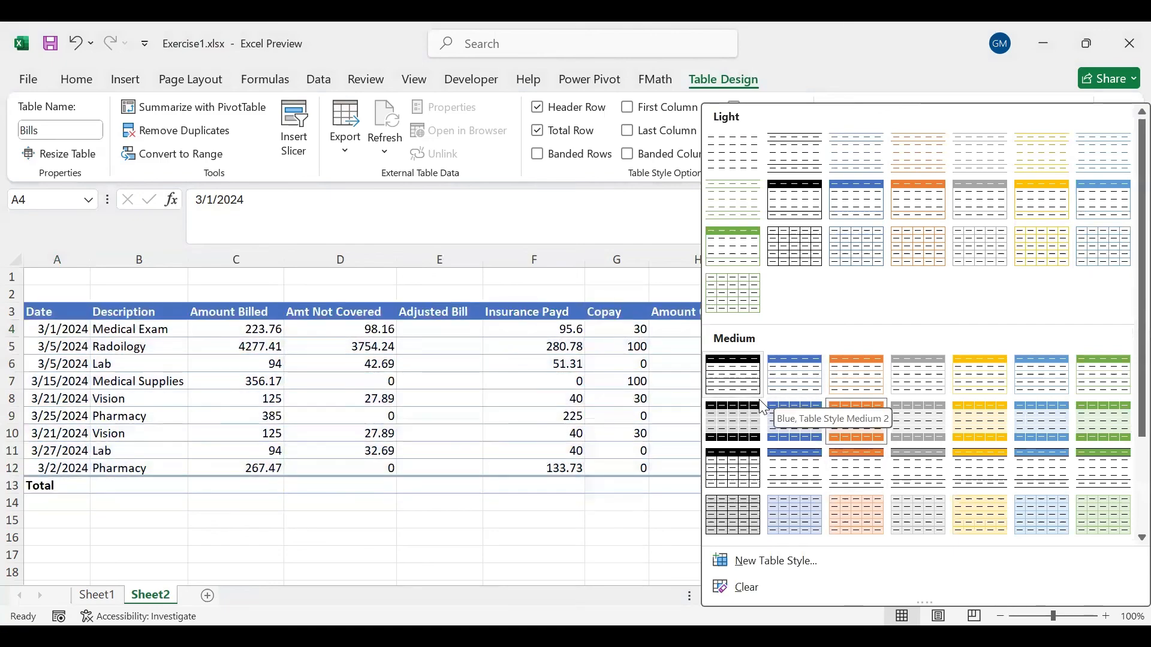
left_click(785, 375)
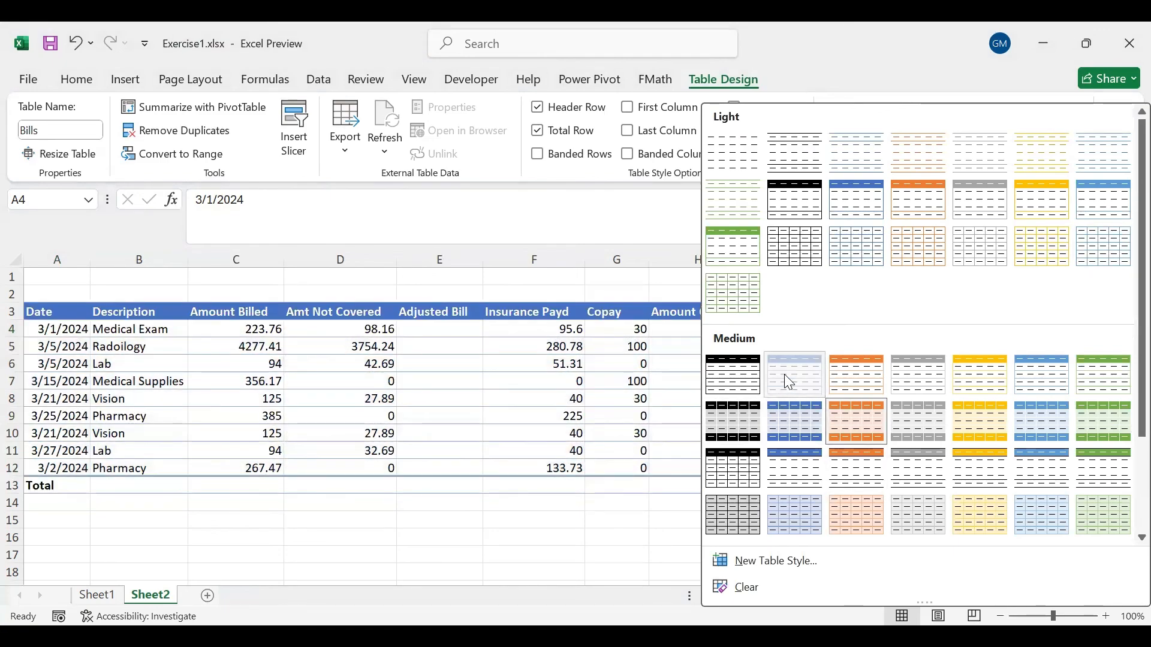
left_click(784, 374)
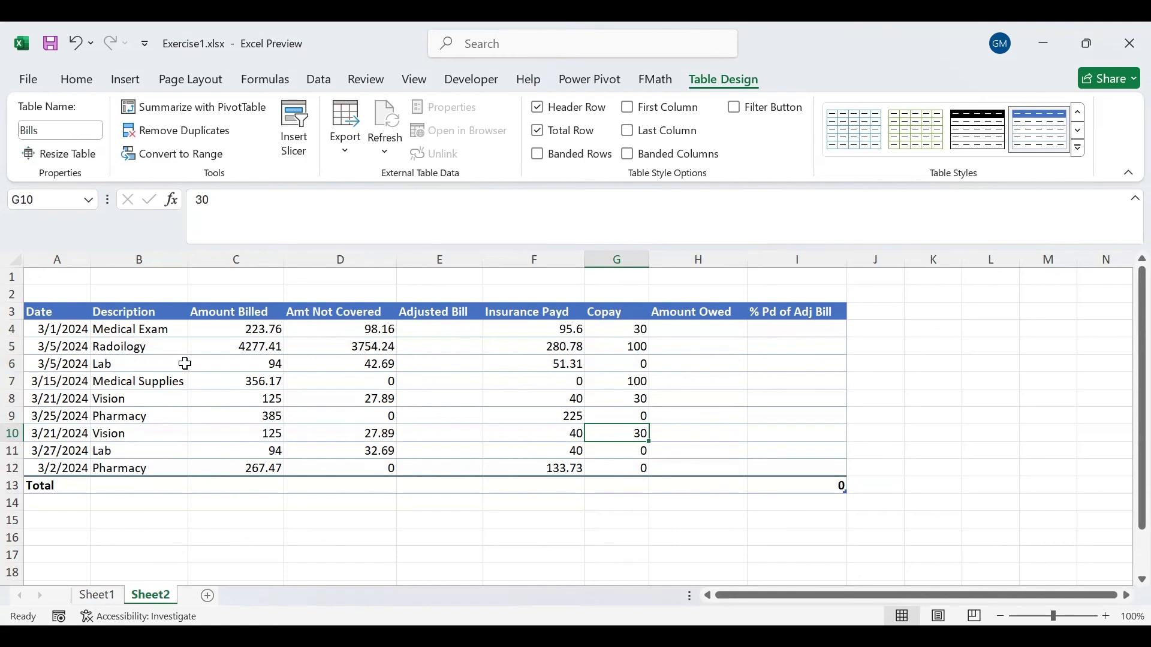
- Switch to Sheet1 and review its business contact data and the exercise instructions below it
left_click(84, 597)
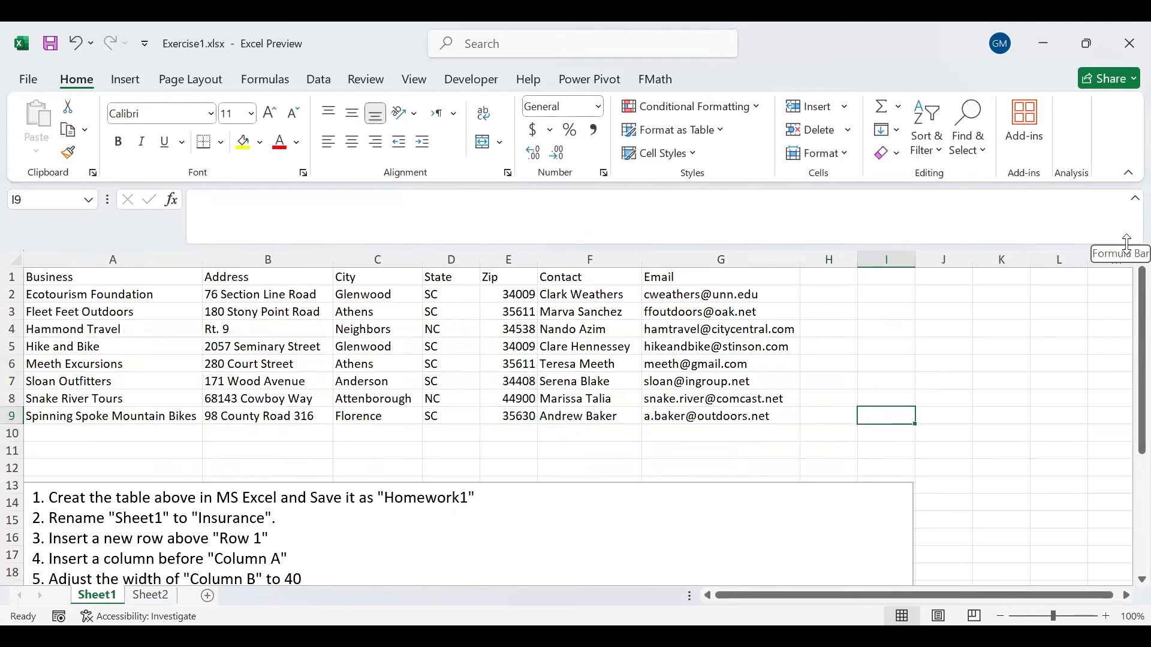
left_click_drag(1126, 291, 1126, 410)
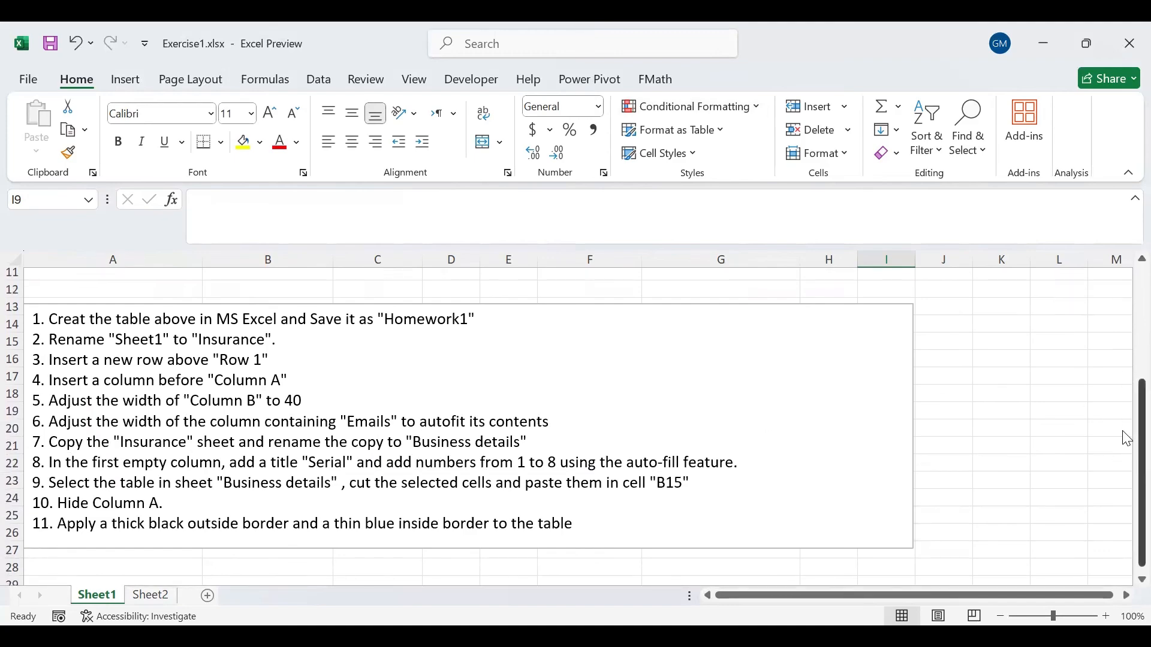
left_click_drag(1127, 439, 1115, 257)
scroll(838, 309, "right", 3)
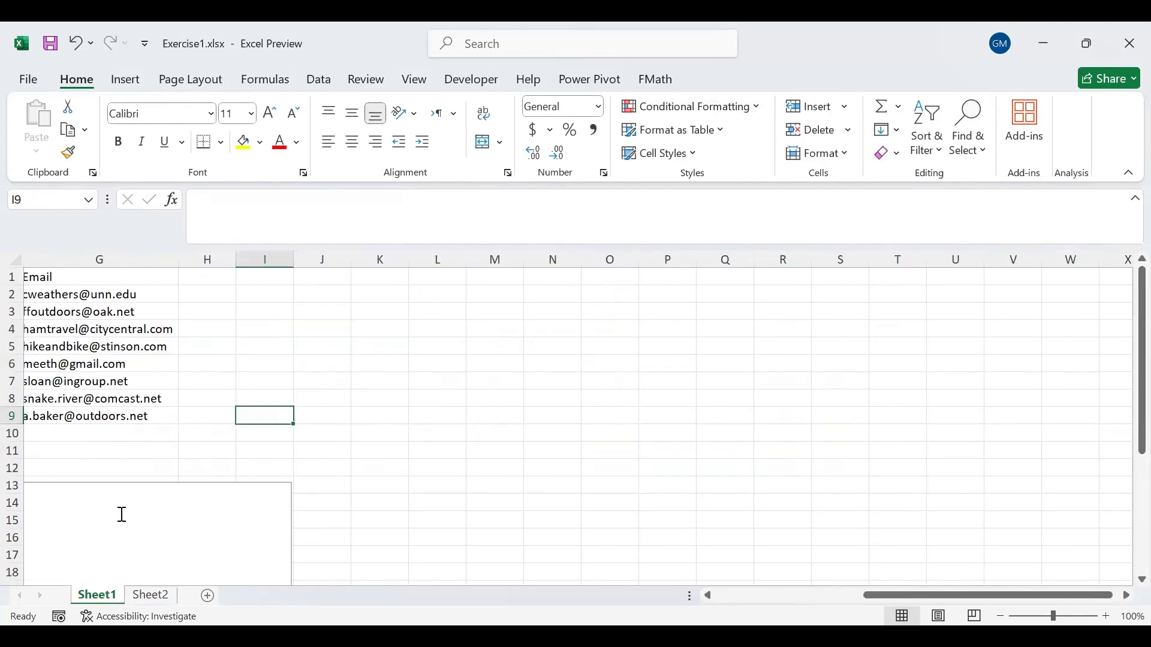